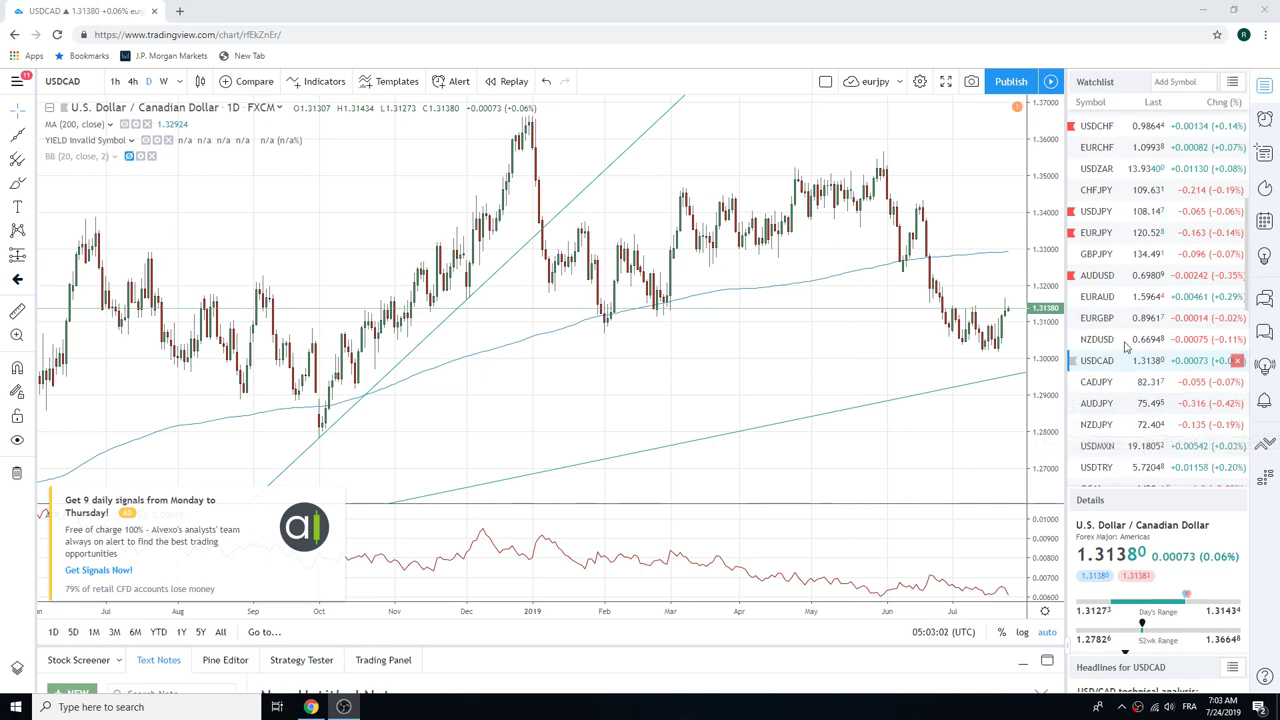
# Step: Switch from the USD/CAD chart to the EURJPY daily chart via the watchlist
pyautogui.click(1100, 233)
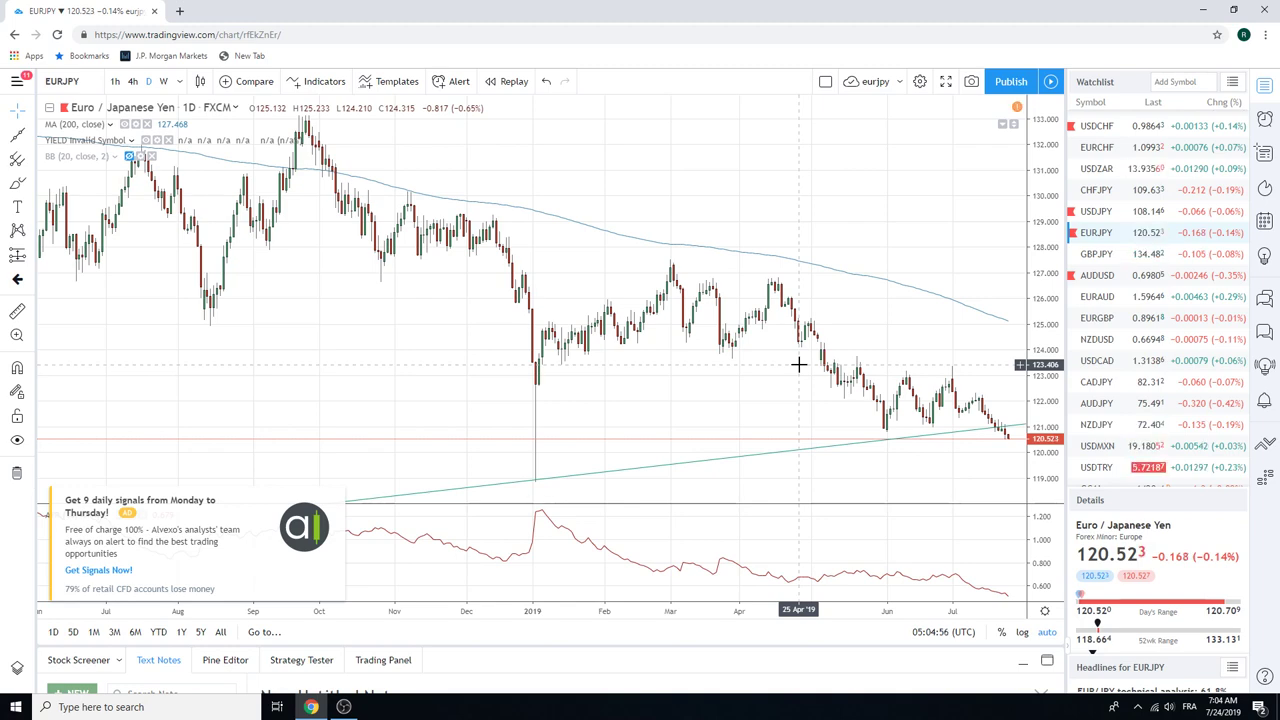
# Step: Zoom the EURJPY daily chart in and out, then reselect EURJPY in the watchlist
pyautogui.scroll(5, 742, 381)
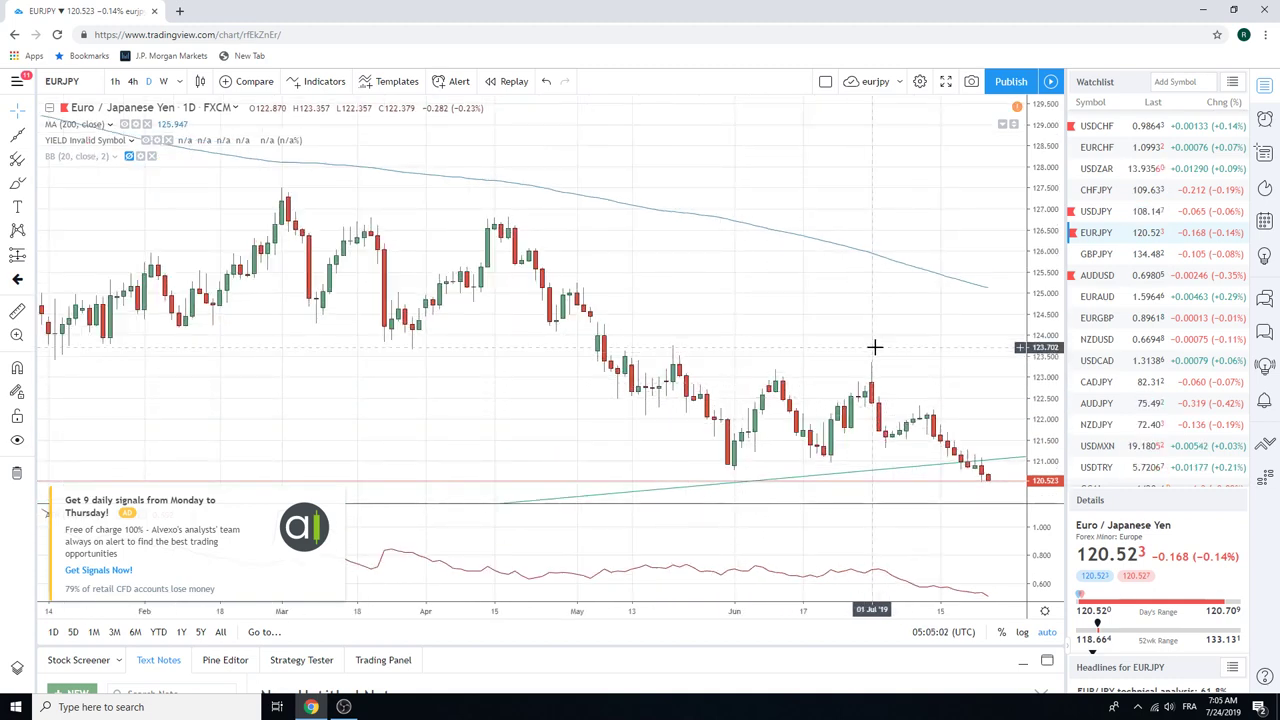
pyautogui.scroll(-3, 875, 347)
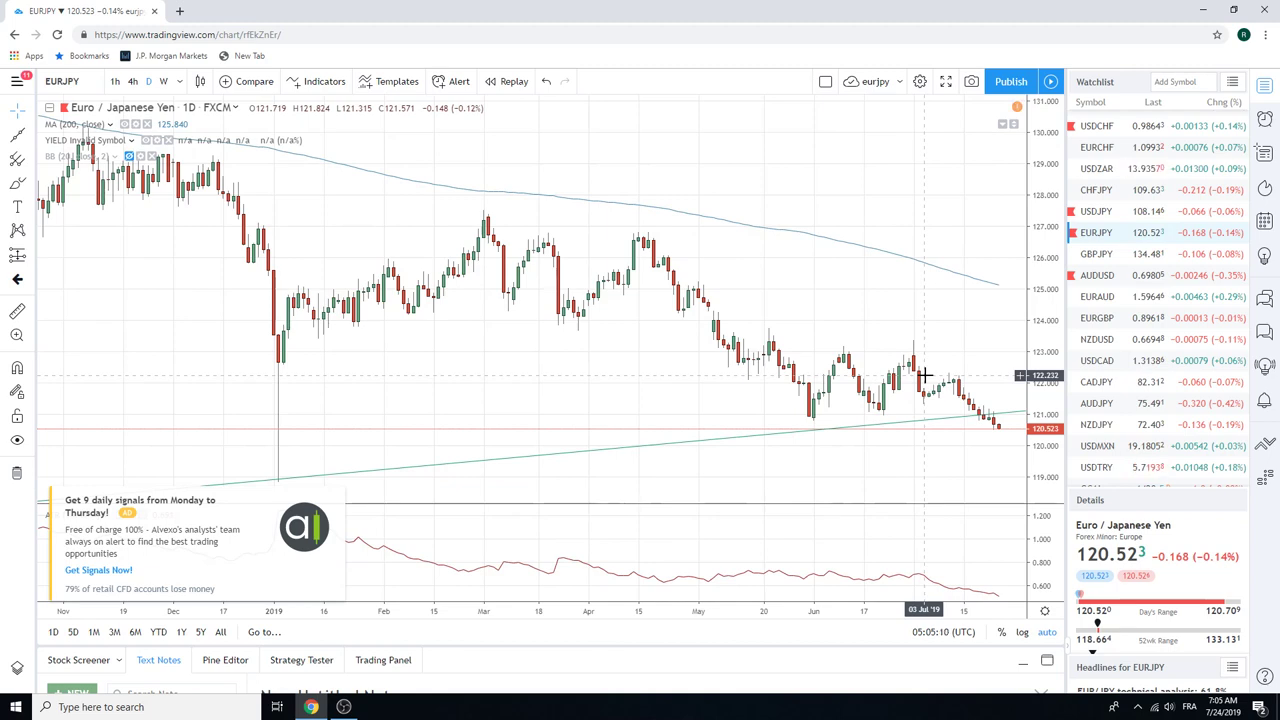
pyautogui.scroll(3, 1106, 375)
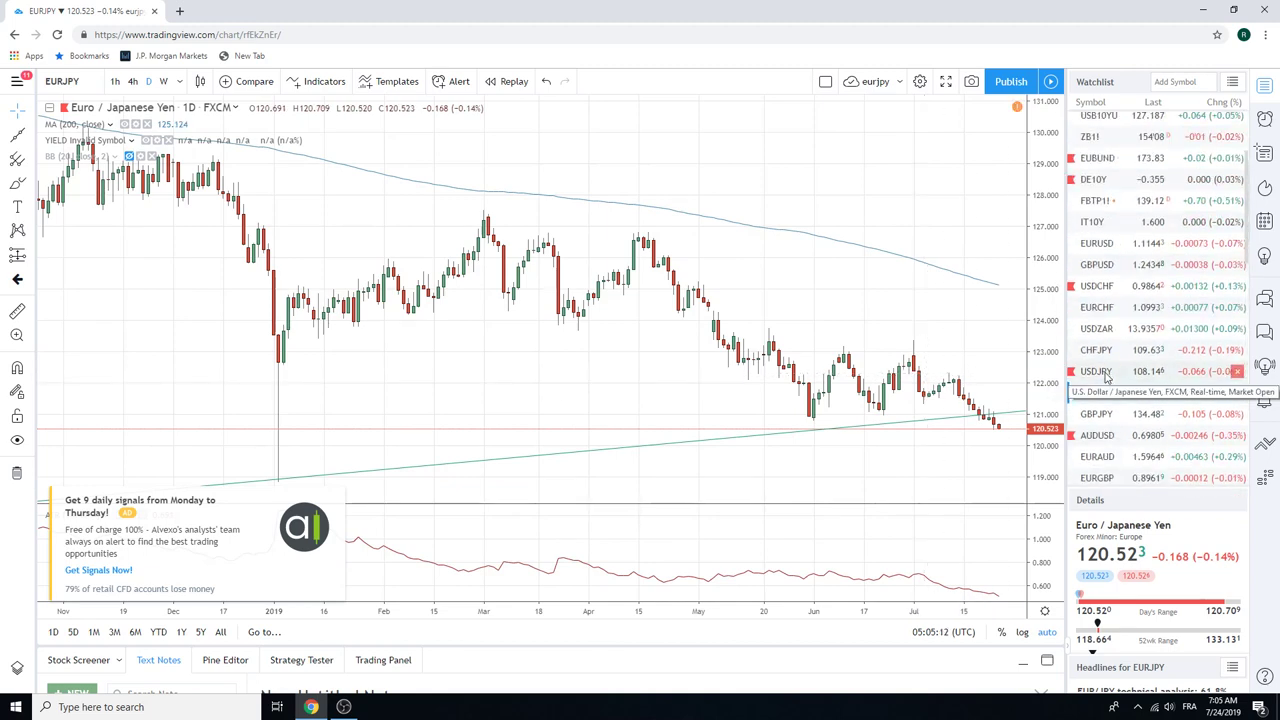
pyautogui.click(1098, 392)
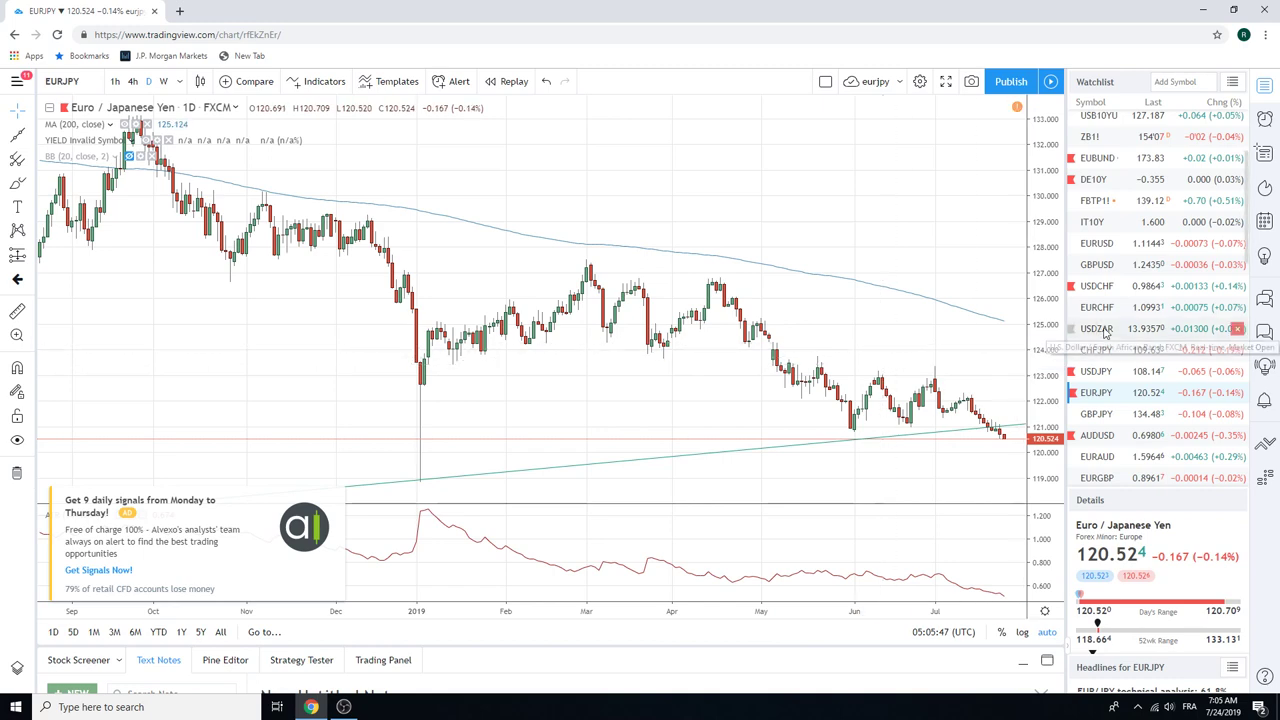
# Step: Scroll the watchlist and load the USDCAD daily chart with its ATR (14) pane
pyautogui.scroll(-1, 1100, 373)
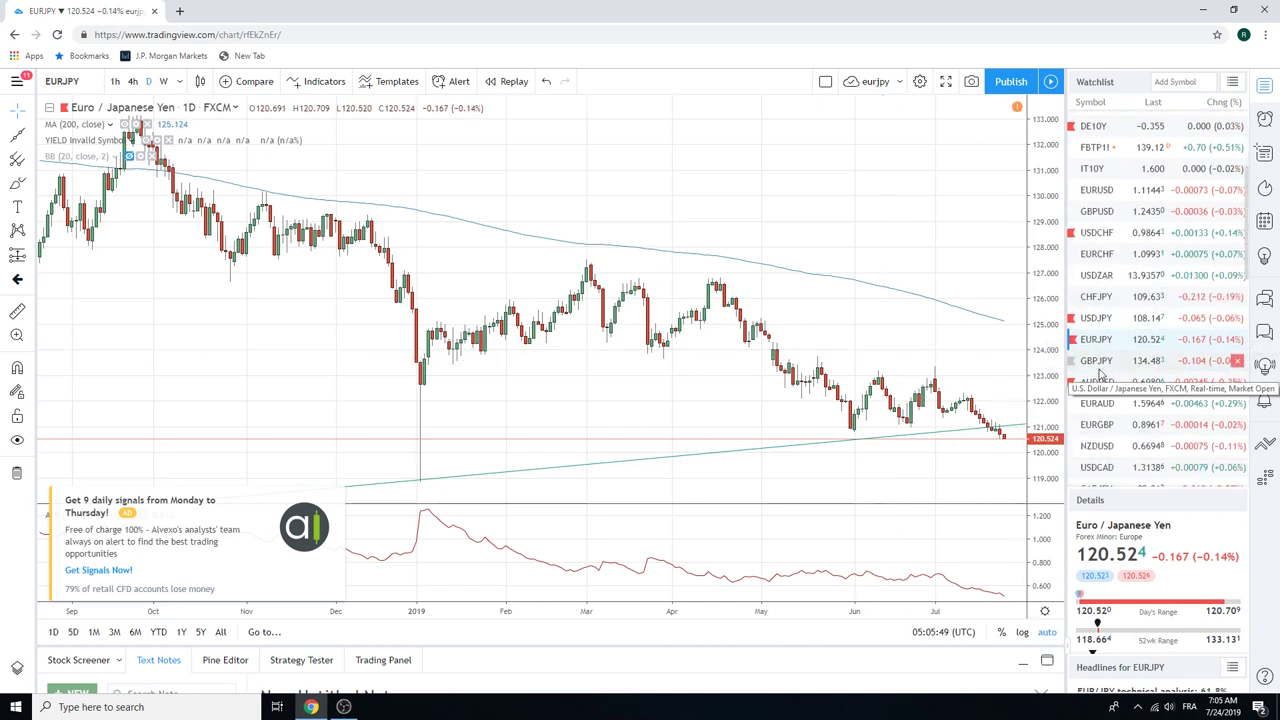
pyautogui.click(1110, 468)
pyautogui.scroll(3, 880, 466)
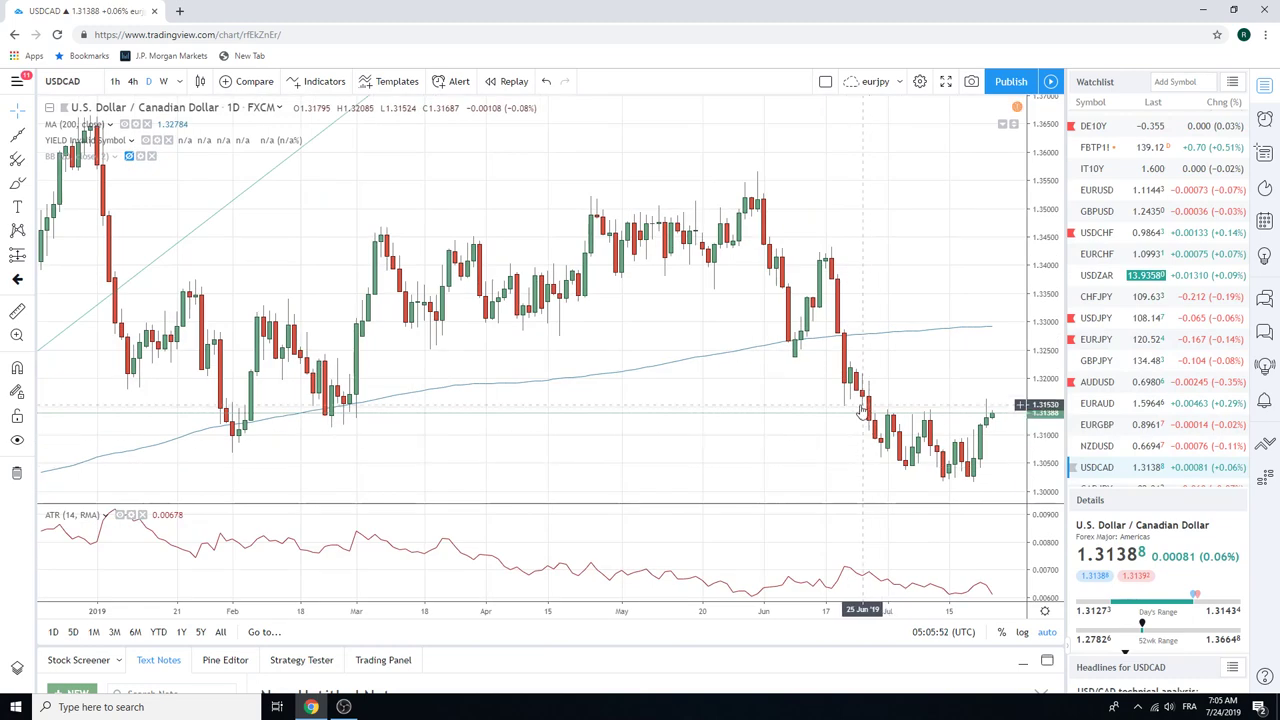
pyautogui.click(115, 82)
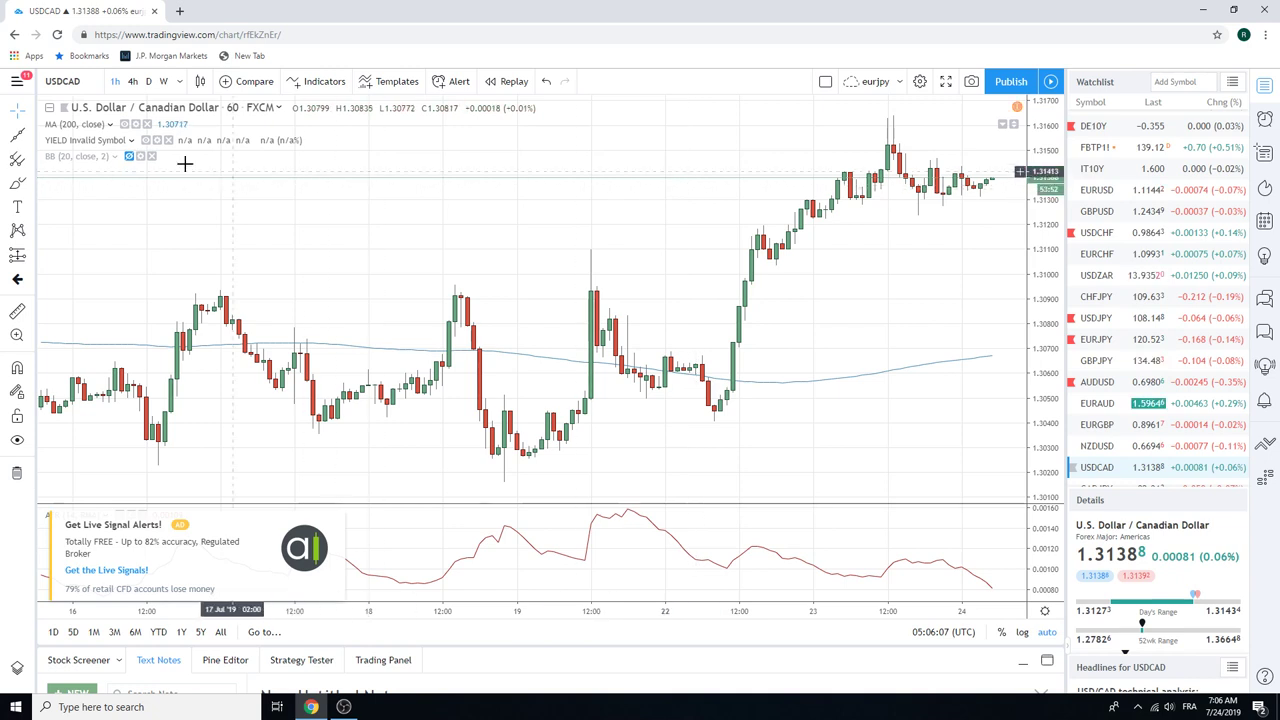
pyautogui.click(148, 82)
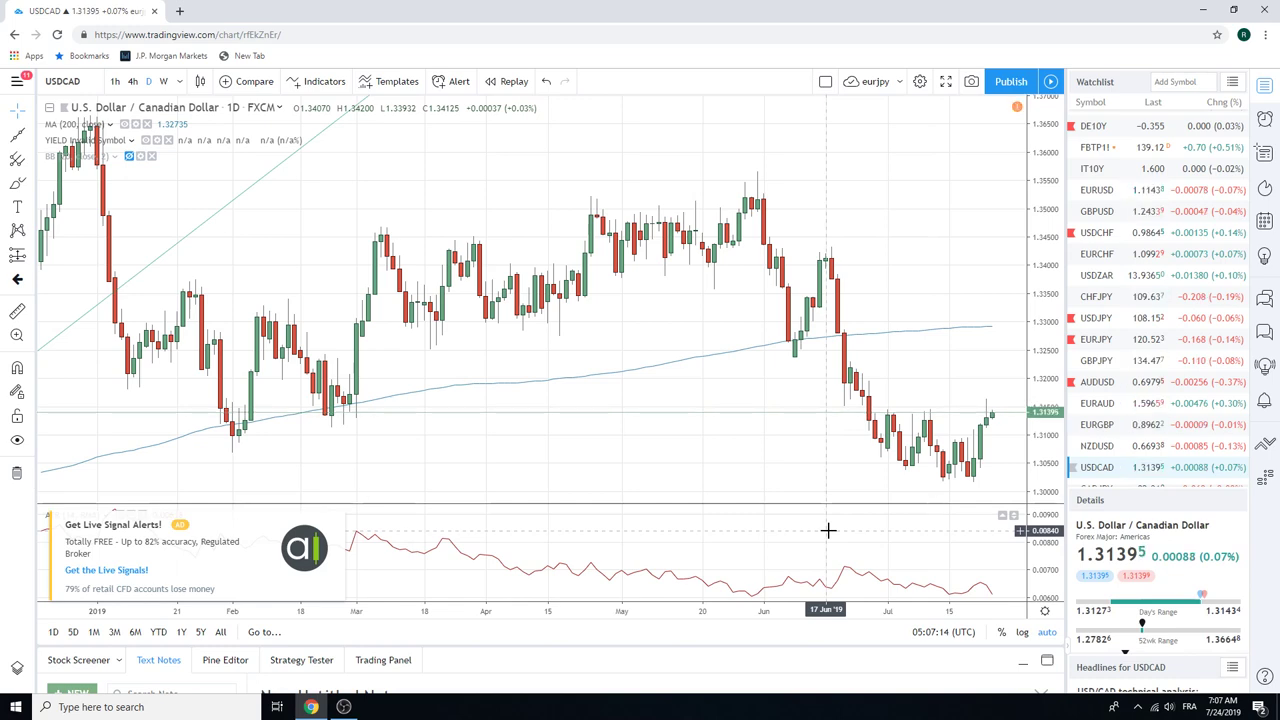
# Step: Step up to USDZAR and zoom to review price near 13.94 under the 200 MA
pyautogui.press('Up')
pyautogui.press('Up')
pyautogui.press('Up')
pyautogui.press('Up')
pyautogui.press('Up')
pyautogui.press('Up')
pyautogui.press('Up')
pyautogui.press('Up')
pyautogui.press('Up')
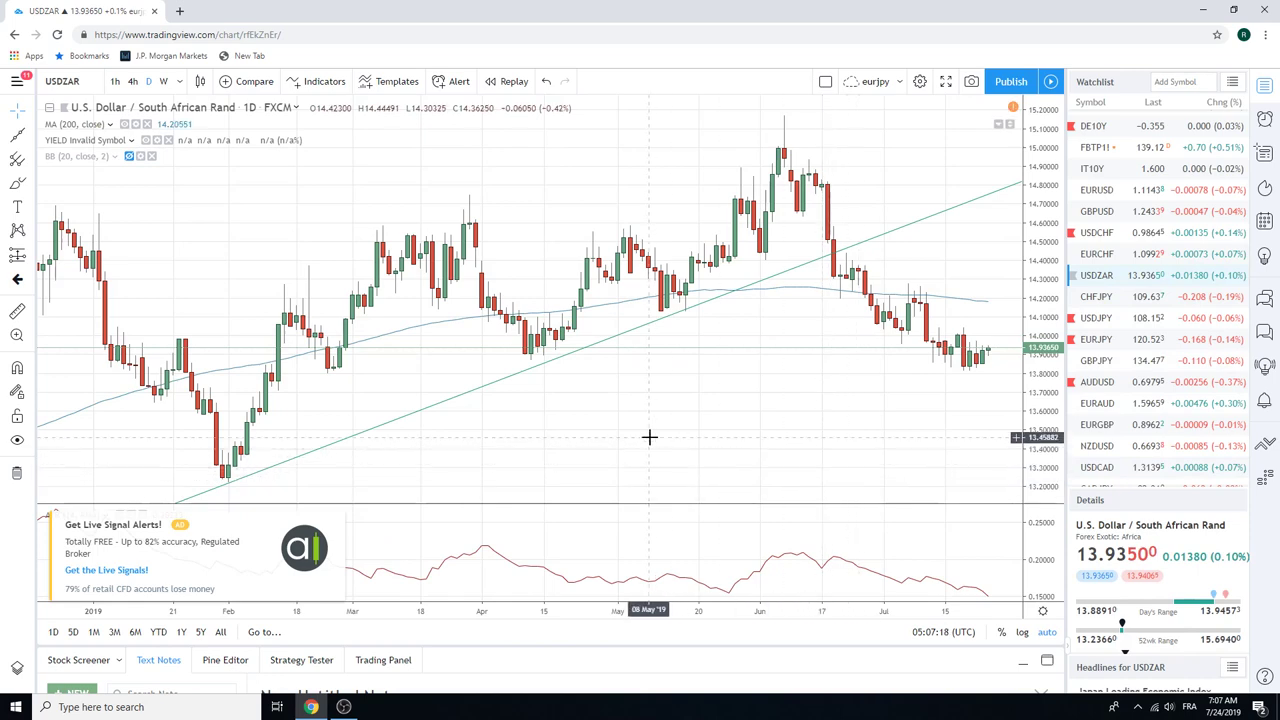
pyautogui.scroll(2, 668, 440)
pyautogui.scroll(1, 668, 440)
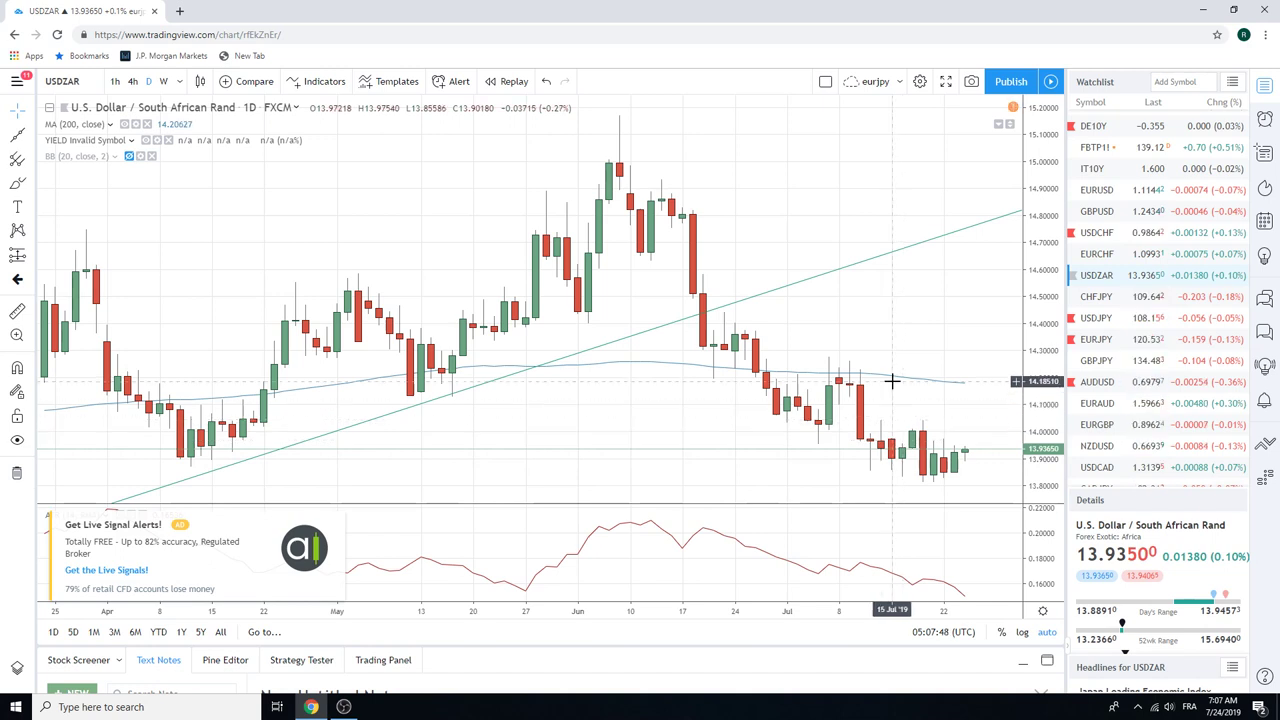
pyautogui.scroll(-2, 892, 381)
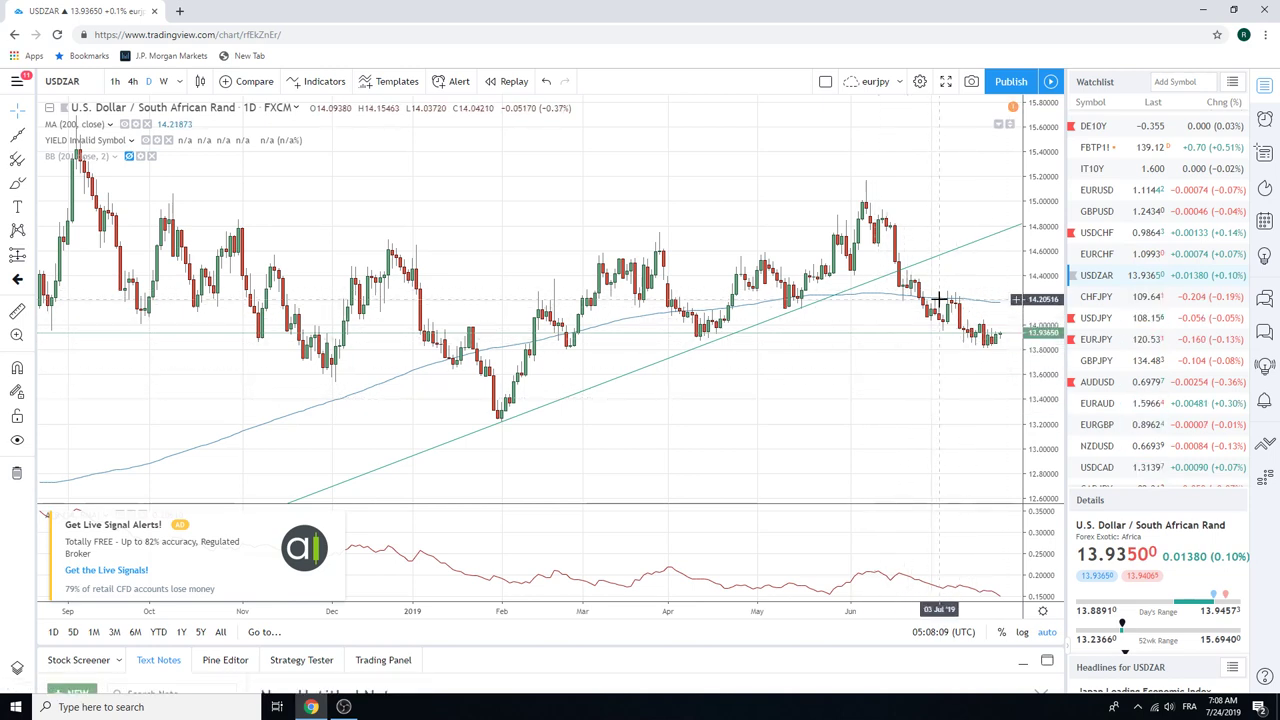
pyautogui.scroll(-1, 1137, 300)
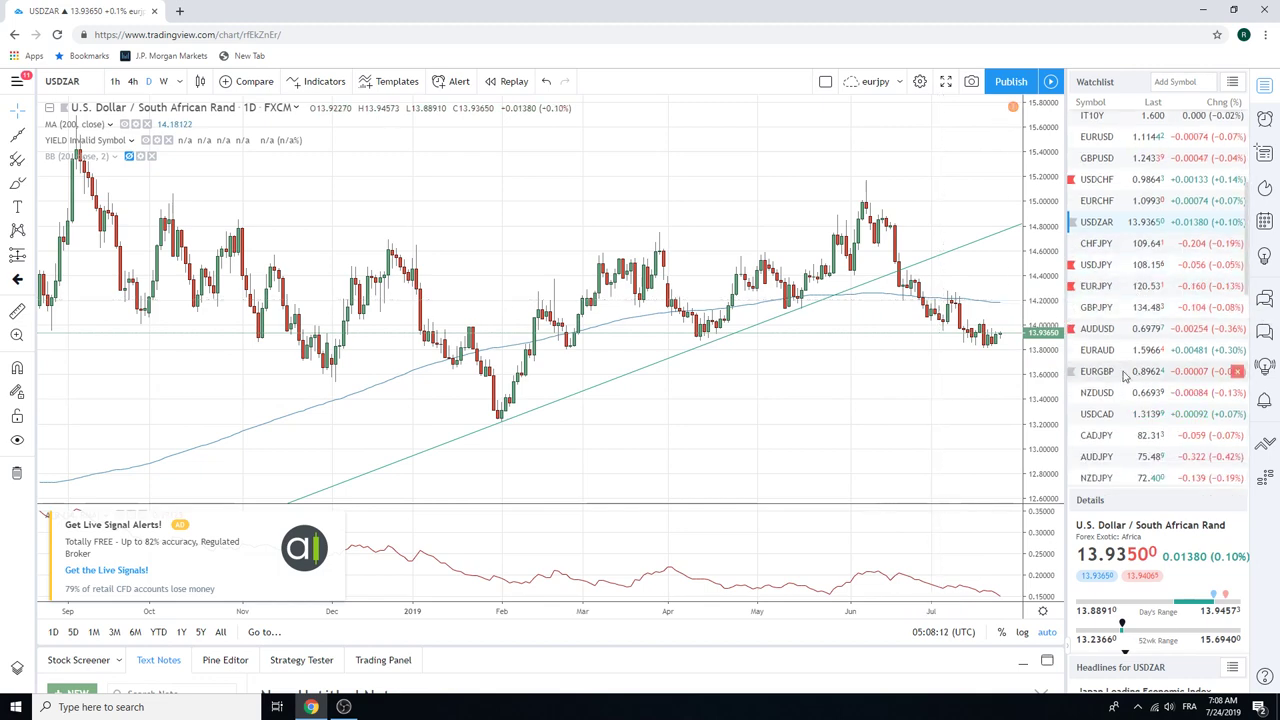
# Step: Load AUDUSD, close the 'Get Live Signal Alerts!' ad over the ATR pane, then move to EURGBP
pyautogui.click(1106, 332)
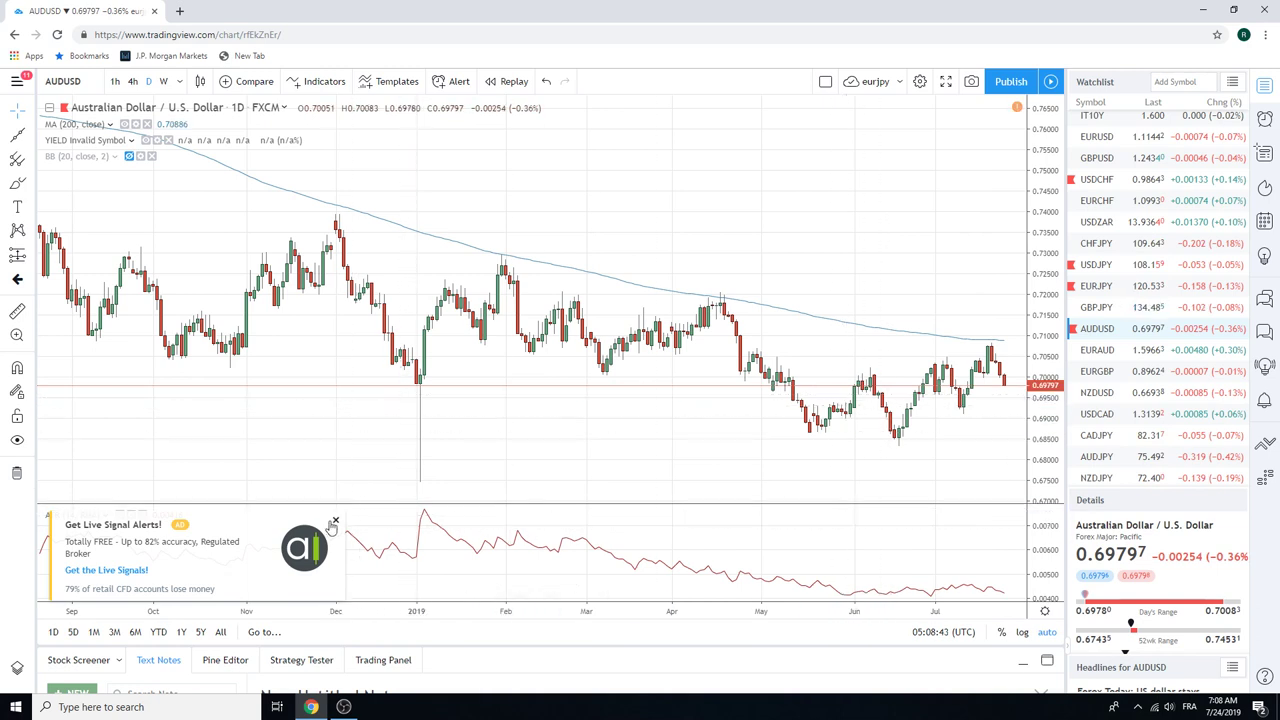
pyautogui.click(337, 520)
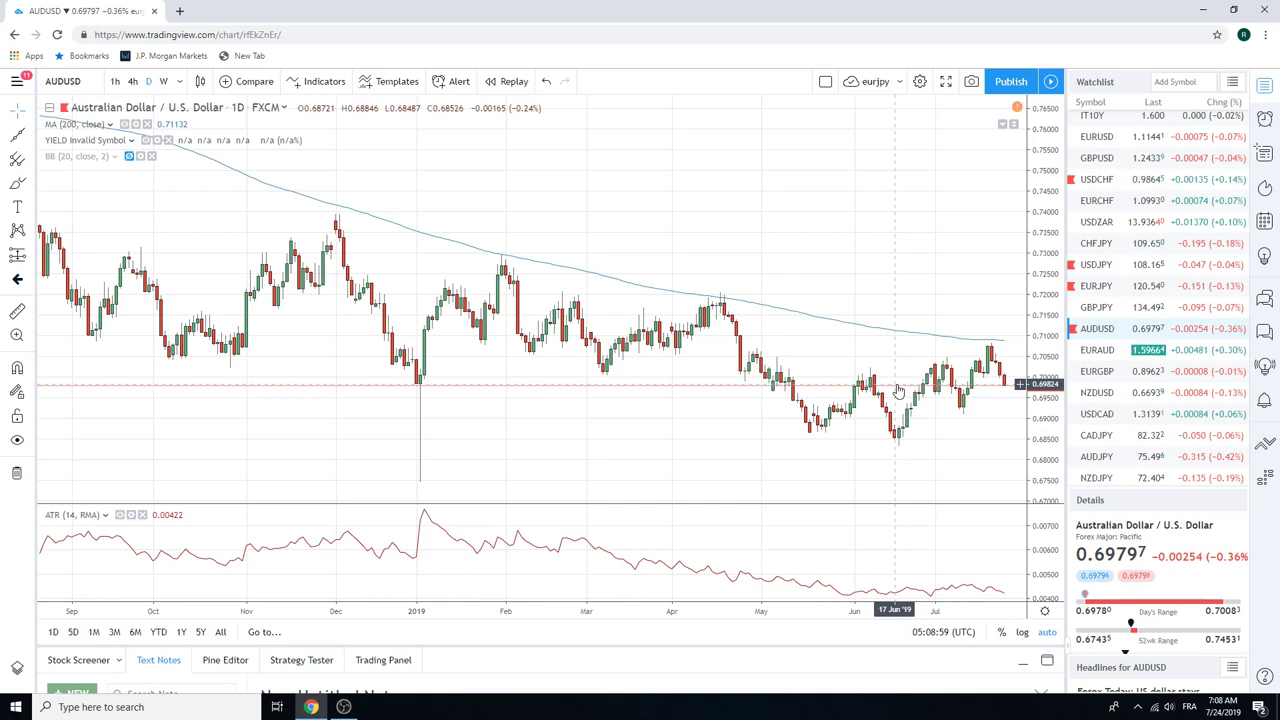
pyautogui.scroll(-2, 876, 380)
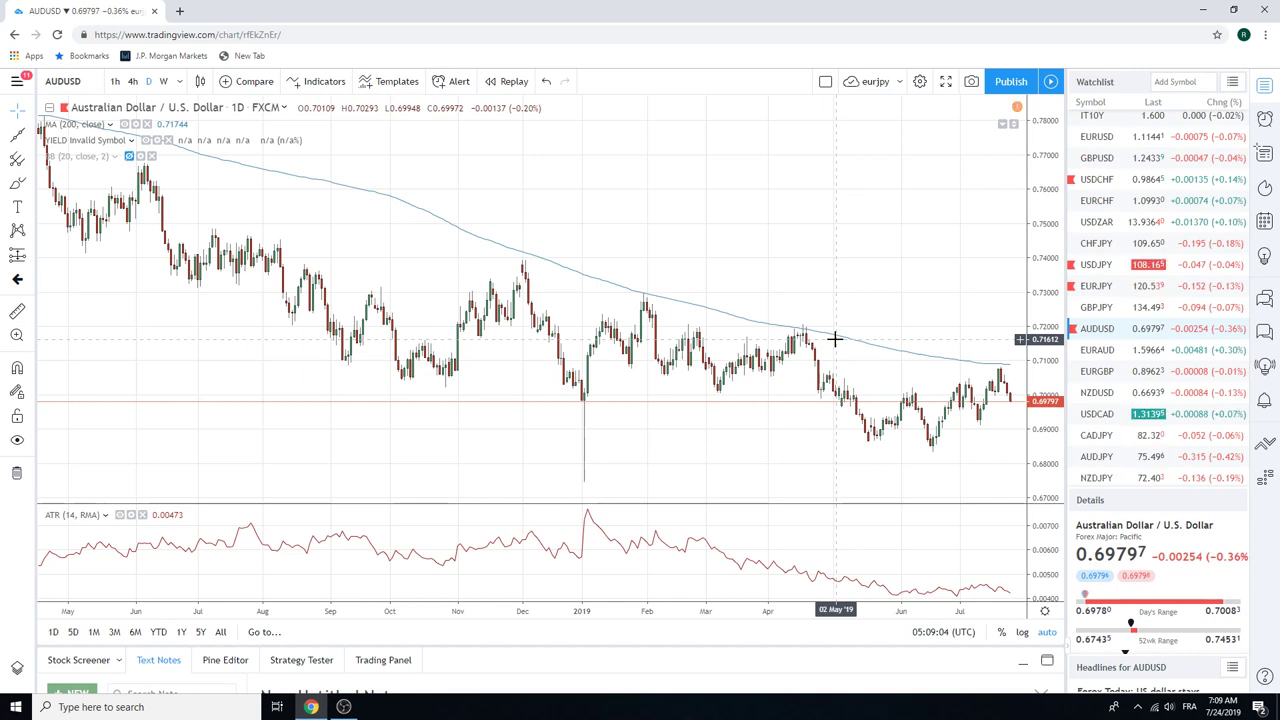
pyautogui.scroll(2, 834, 339)
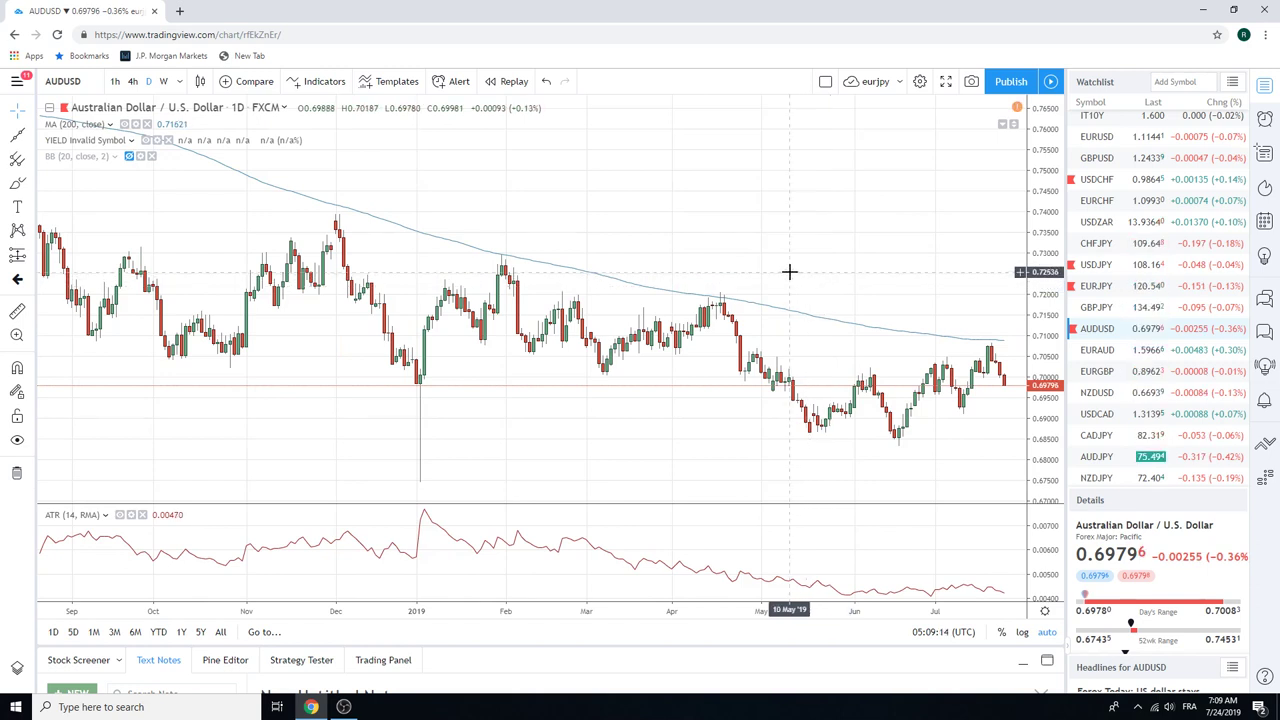
pyautogui.press('Down')
pyautogui.press('Down')
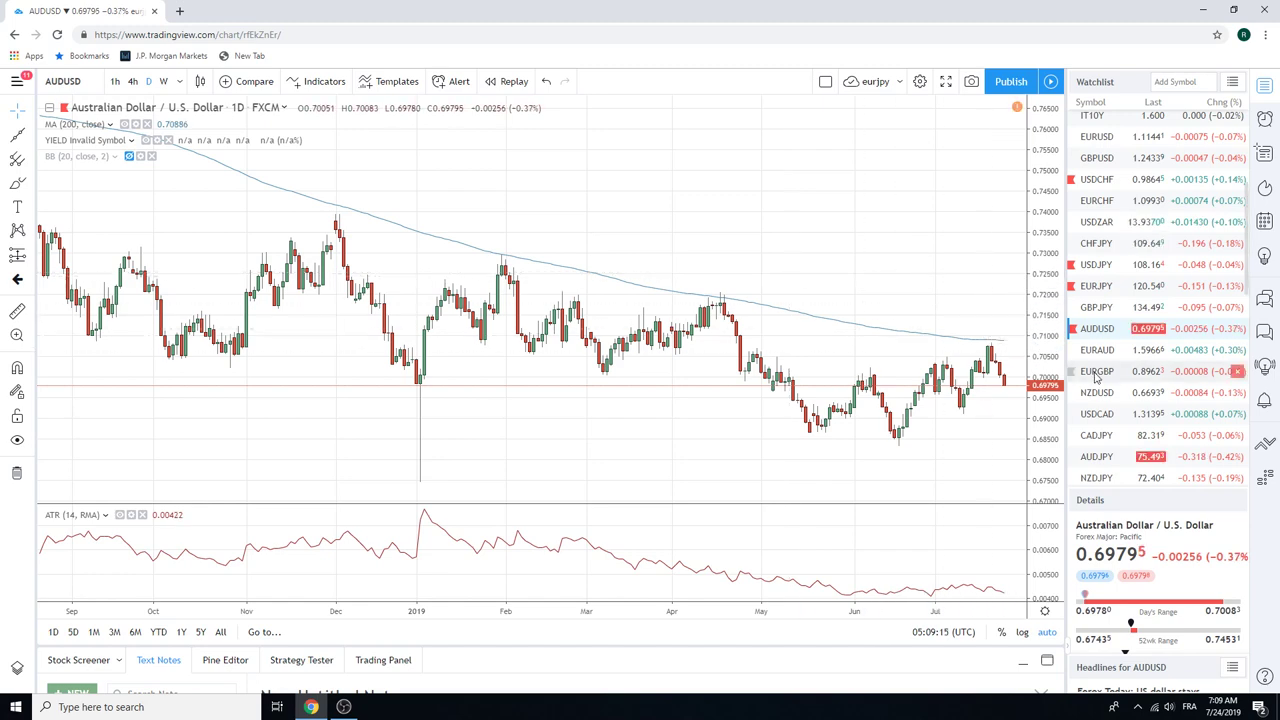
# Step: Zoom the EURGBP chart into recent months, then switch to the USDCHF daily chart
pyautogui.scroll(5, 786, 338)
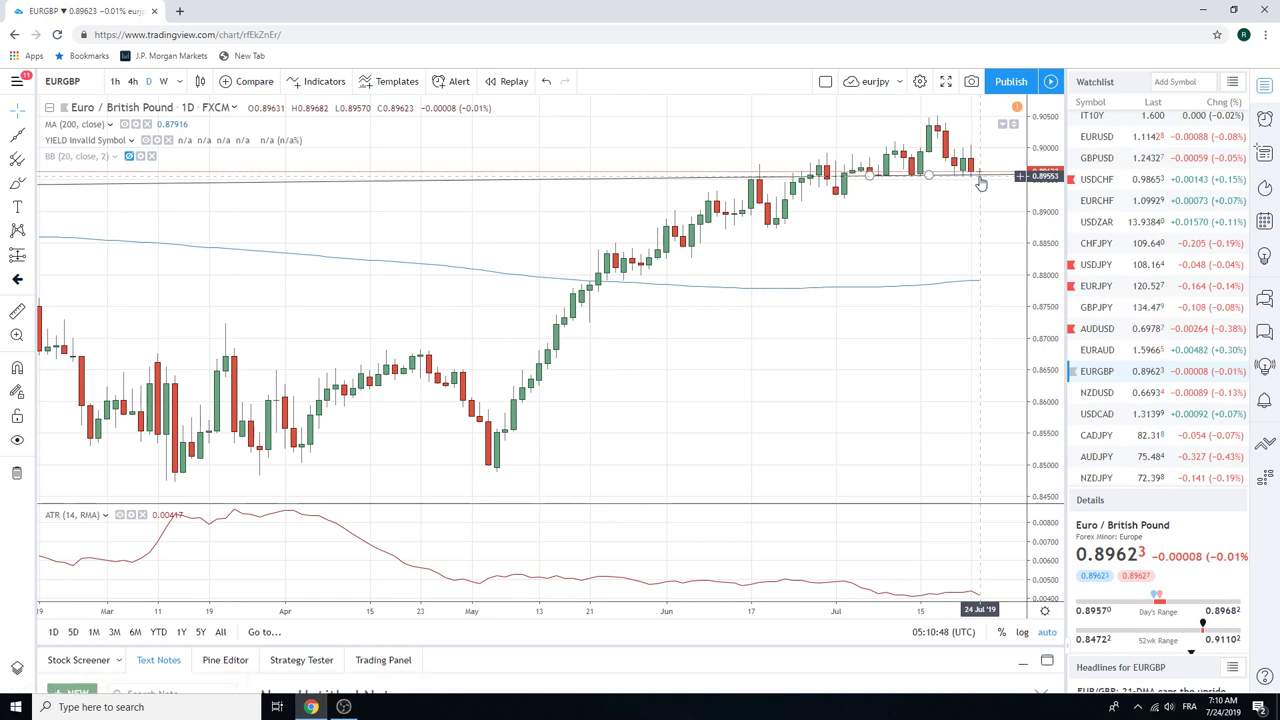
pyautogui.click(1095, 180)
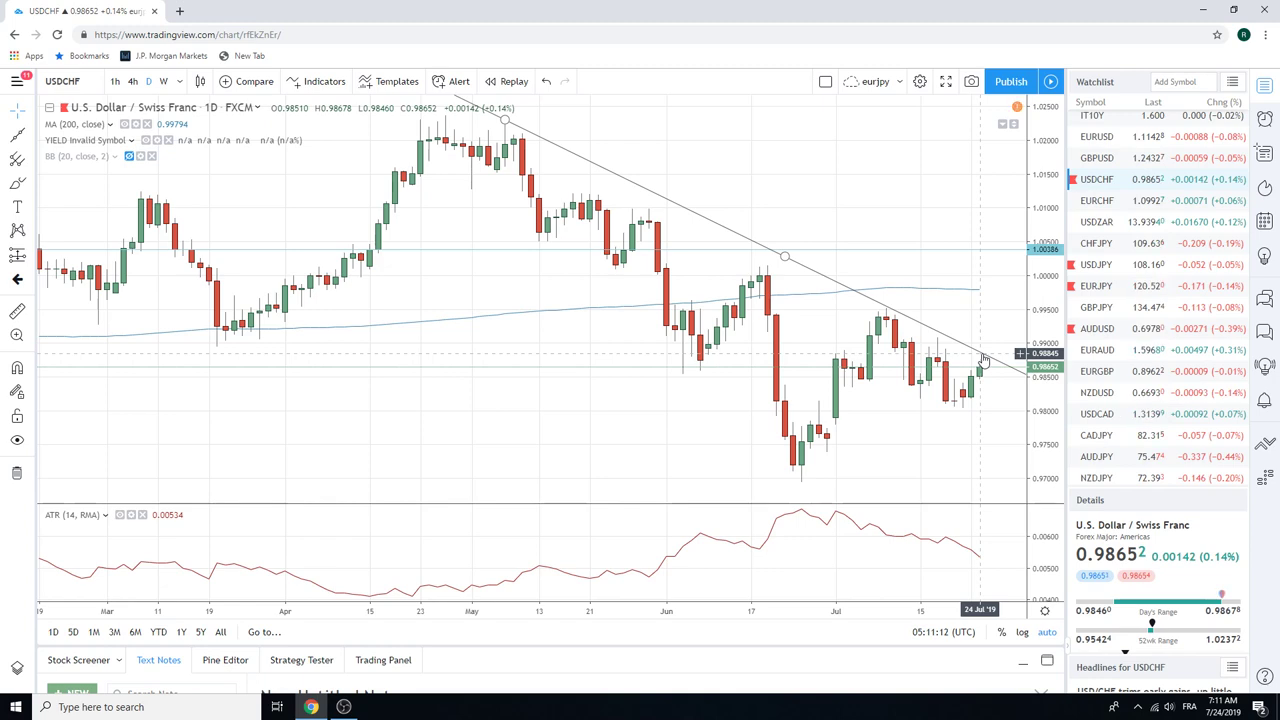
# Step: Step down the watchlist from USDCHF to the EURCHF daily chart
pyautogui.press('Down')
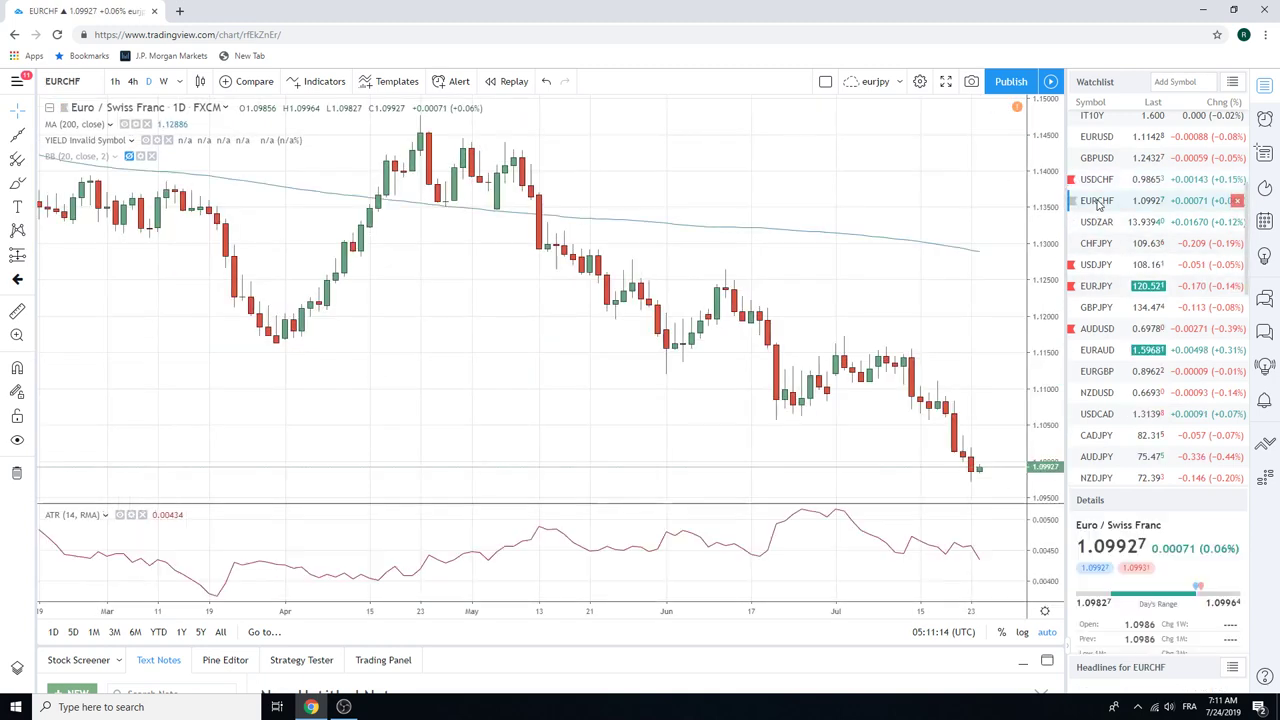
pyautogui.scroll(-4, 940, 277)
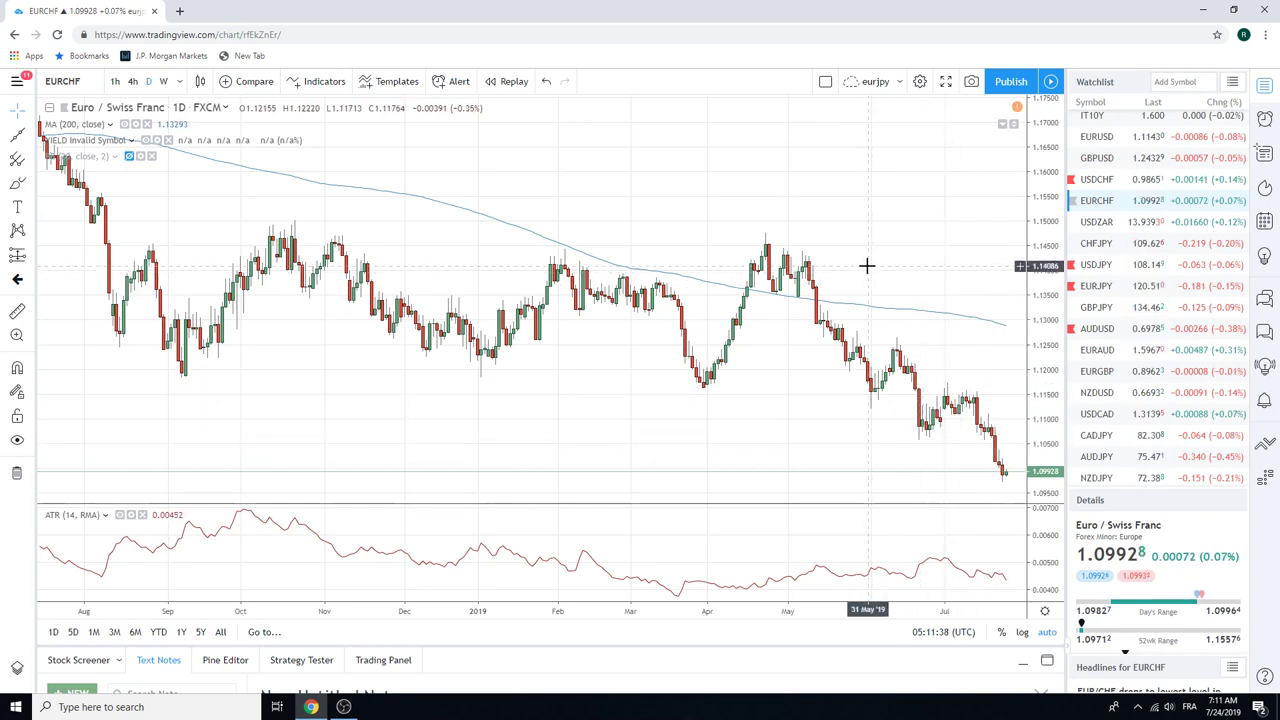
pyautogui.scroll(-2, 847, 262)
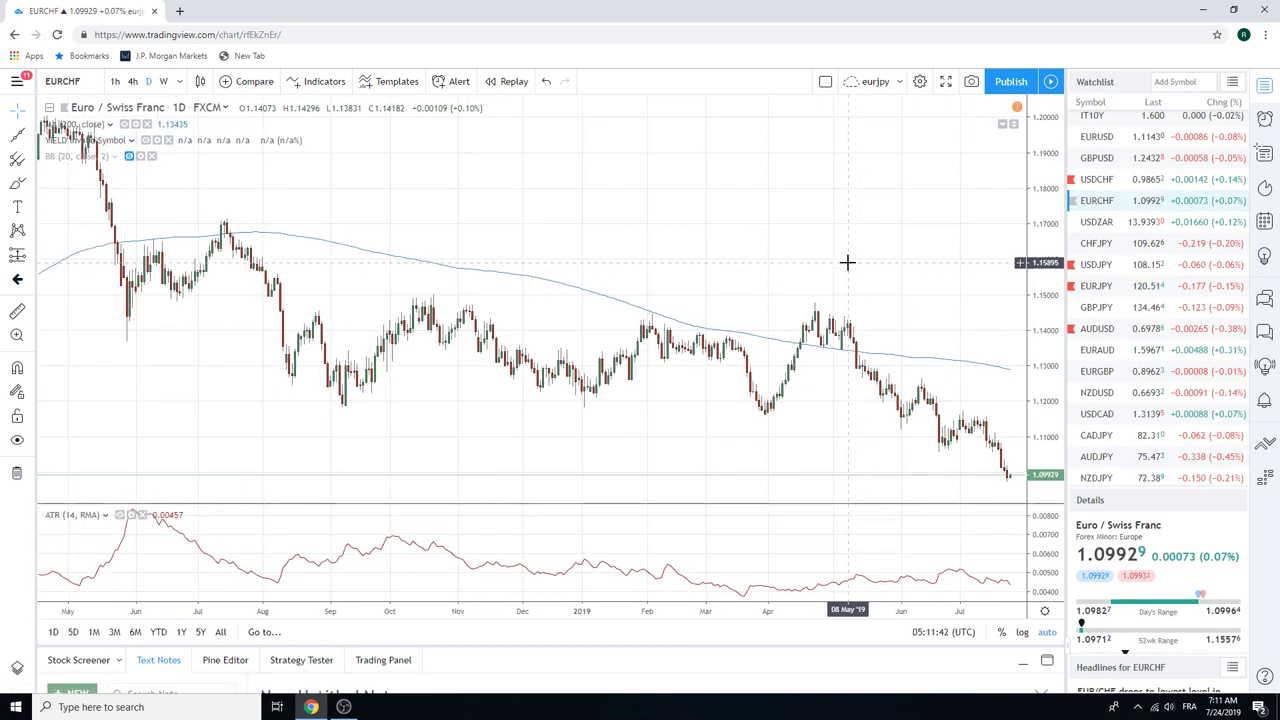
pyautogui.scroll(2, 847, 262)
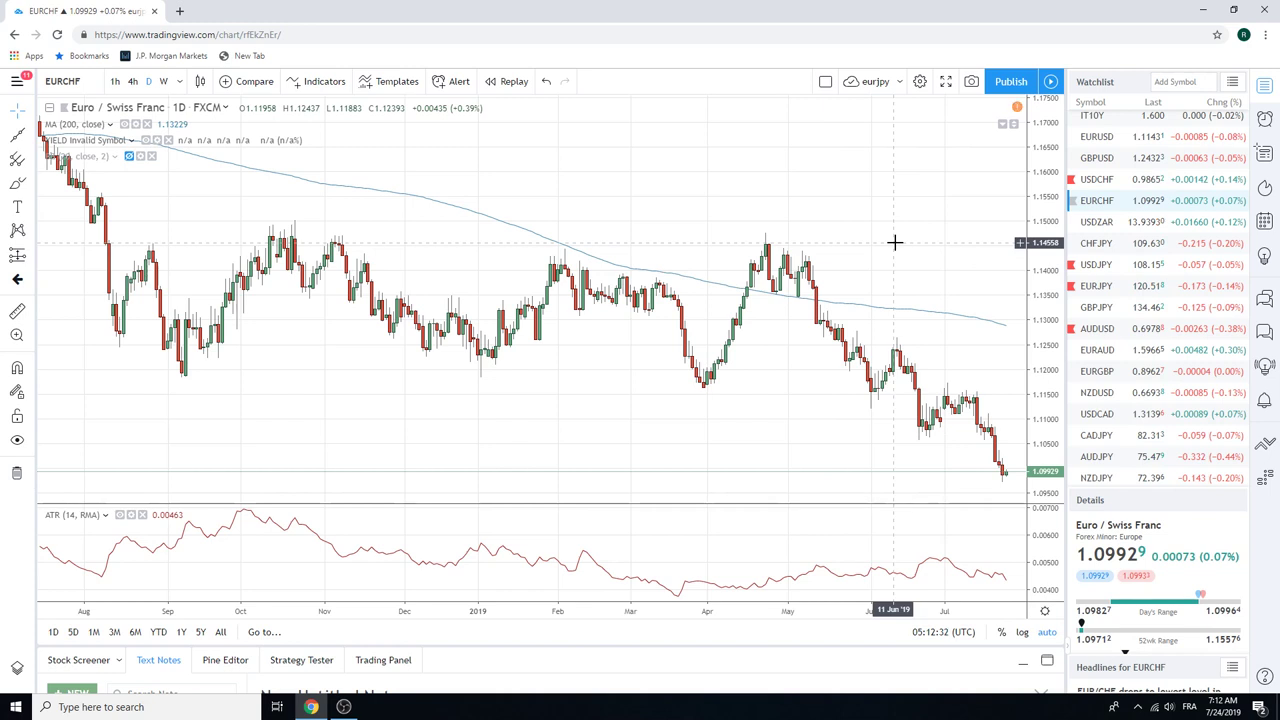
pyautogui.scroll(-1, 1118, 260)
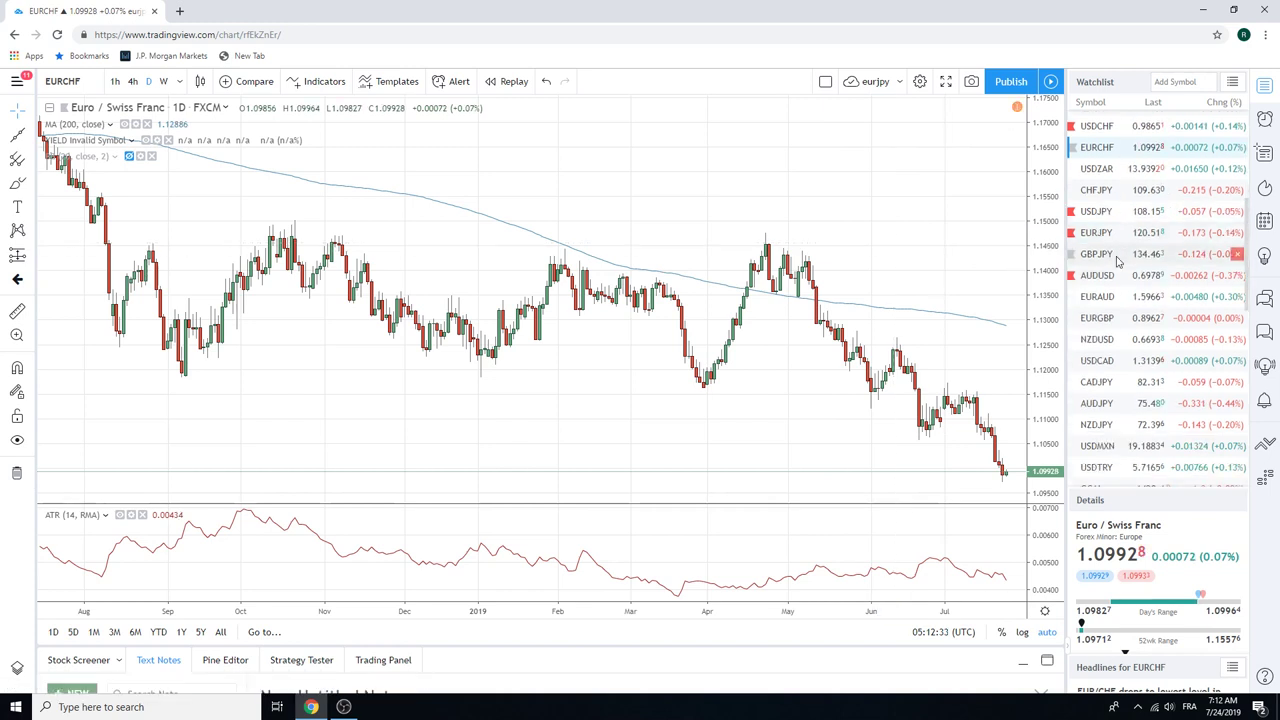